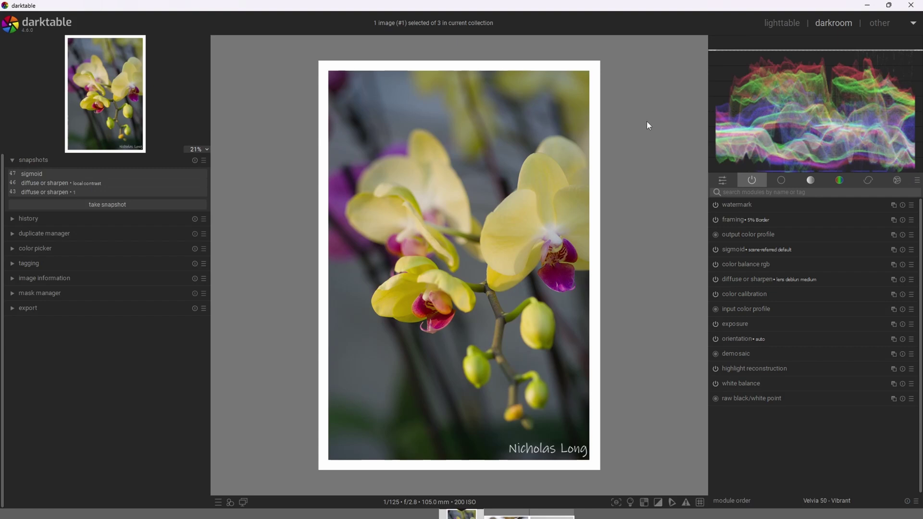
Review the contrast and saturation settings in color balance rgb and the contrast setting in sigmoid
{"action": "left_click", "coordinate": [775, 264]}
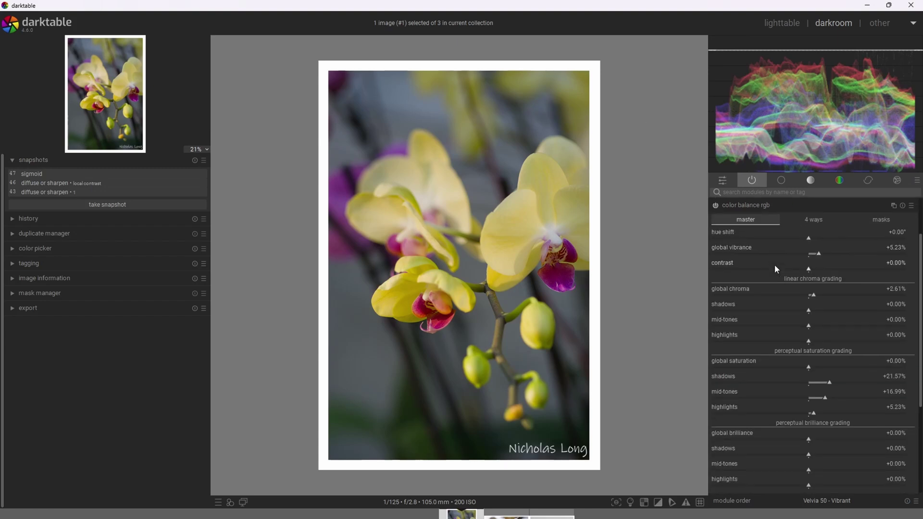
{"action": "left_click", "coordinate": [798, 207]}
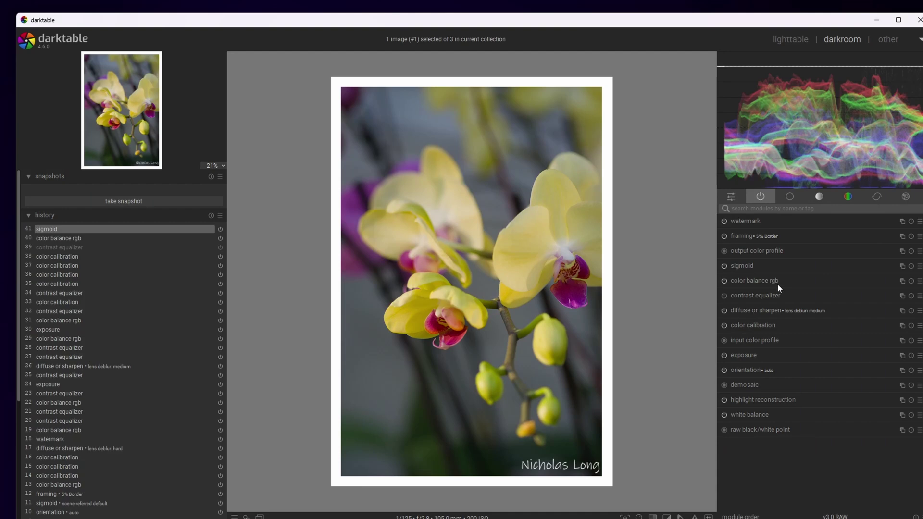
{"action": "mouse_move", "coordinate": [778, 284]}
{"action": "left_click", "coordinate": [789, 261]}
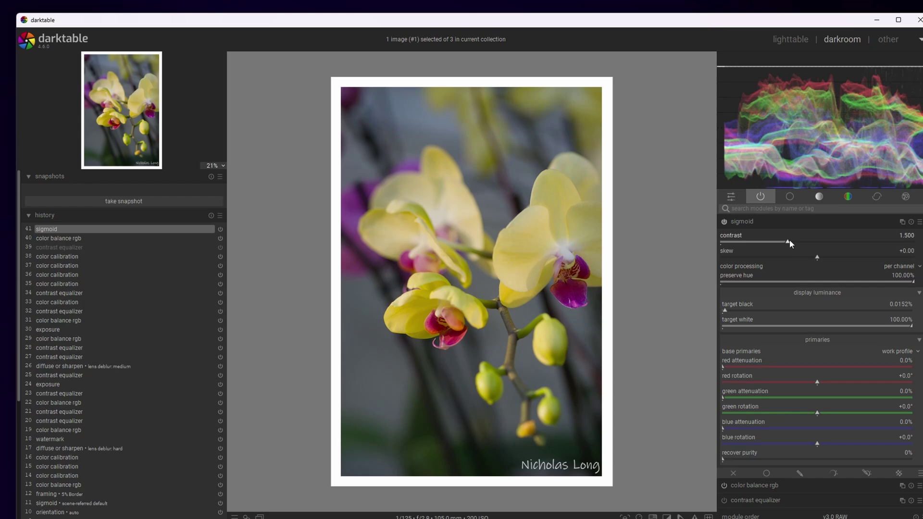
{"action": "left_click", "coordinate": [778, 222]}
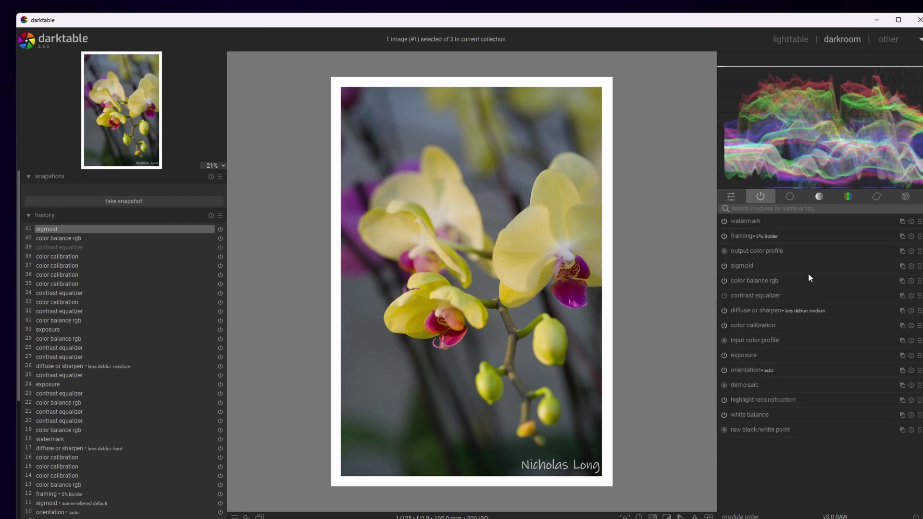
{"action": "left_click", "coordinate": [778, 281]}
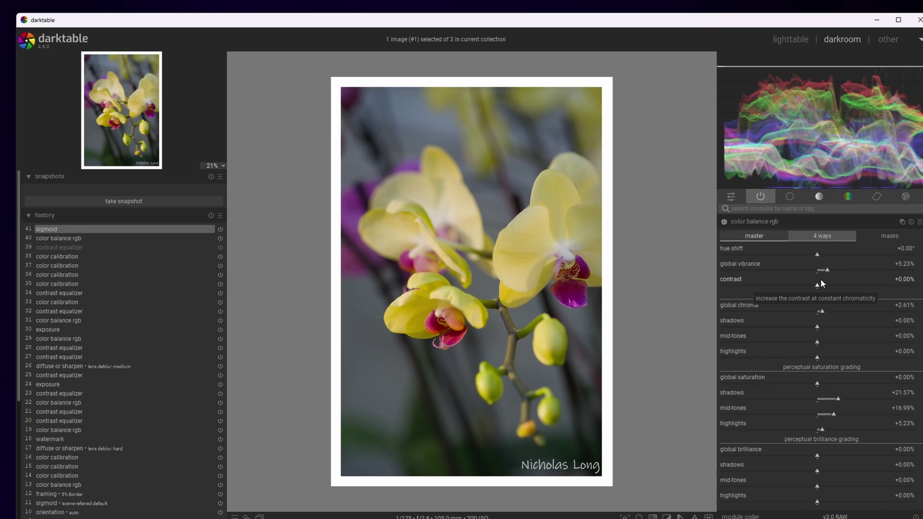
{"action": "left_click", "coordinate": [757, 222]}
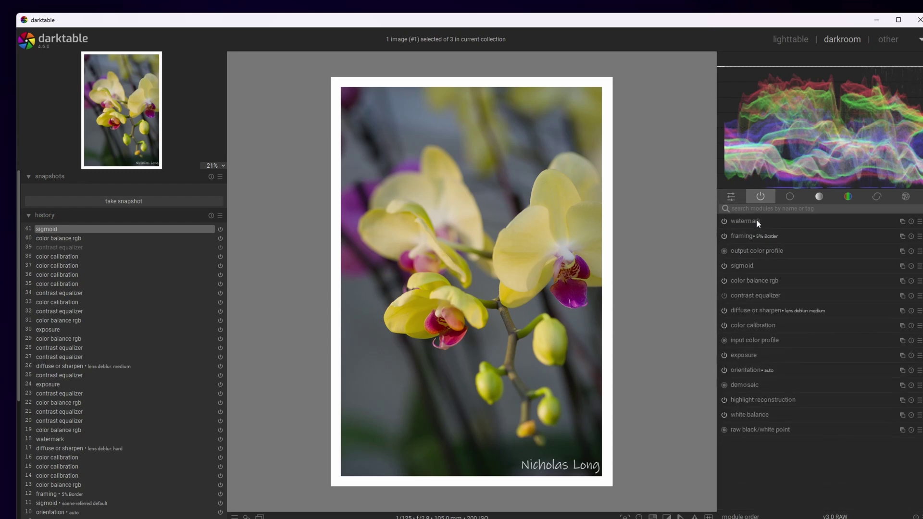
Set the sigmoid contrast to 1.7 and compare the orchid photo with the preceding history state
{"action": "left_click", "coordinate": [765, 268]}
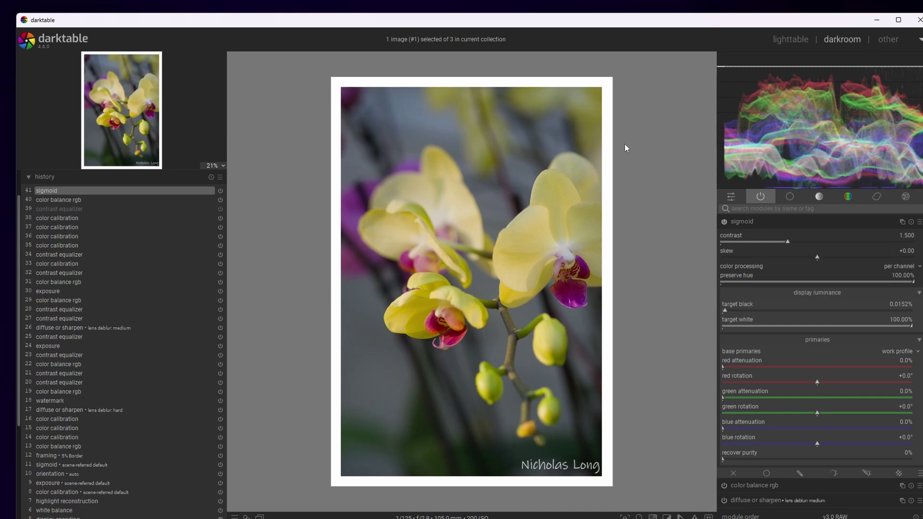
{"action": "right_click", "coordinate": [788, 244]}
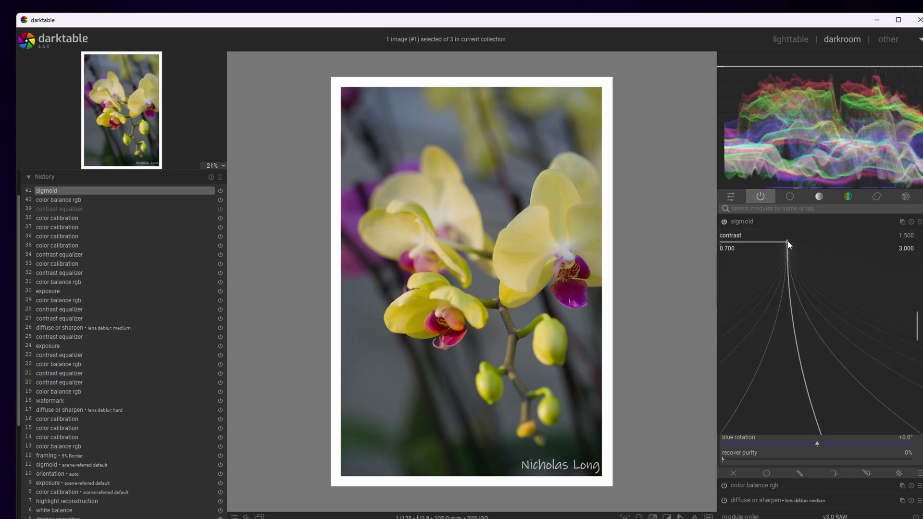
{"action": "type", "text": "1.7"}
{"action": "key", "text": "Return"}
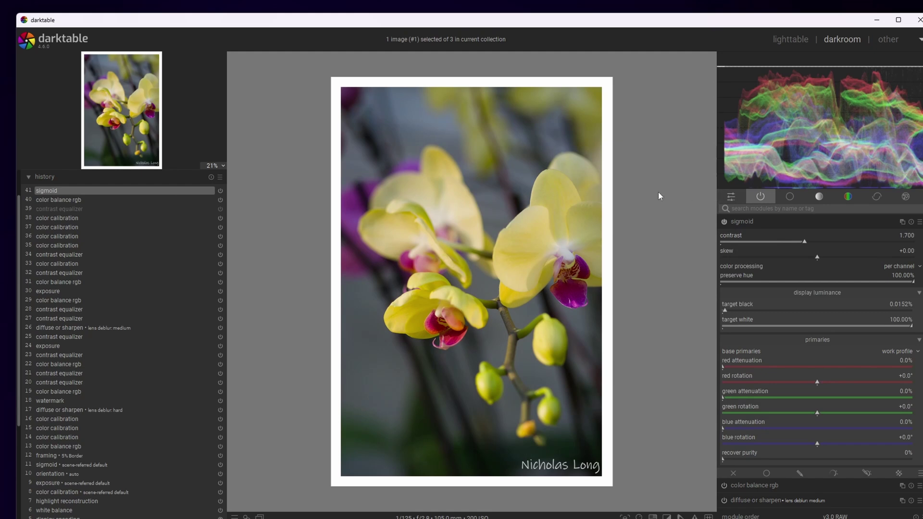
{"action": "left_click", "coordinate": [87, 201]}
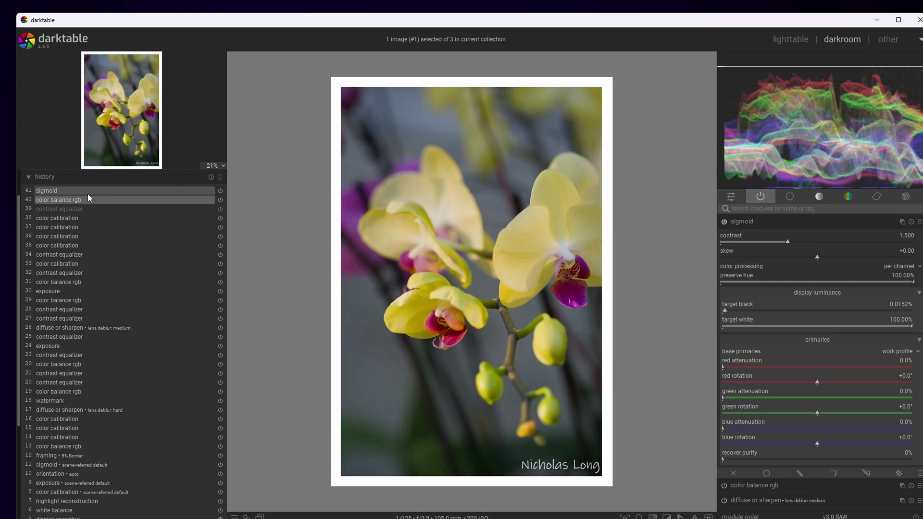
{"action": "left_click", "coordinate": [88, 194]}
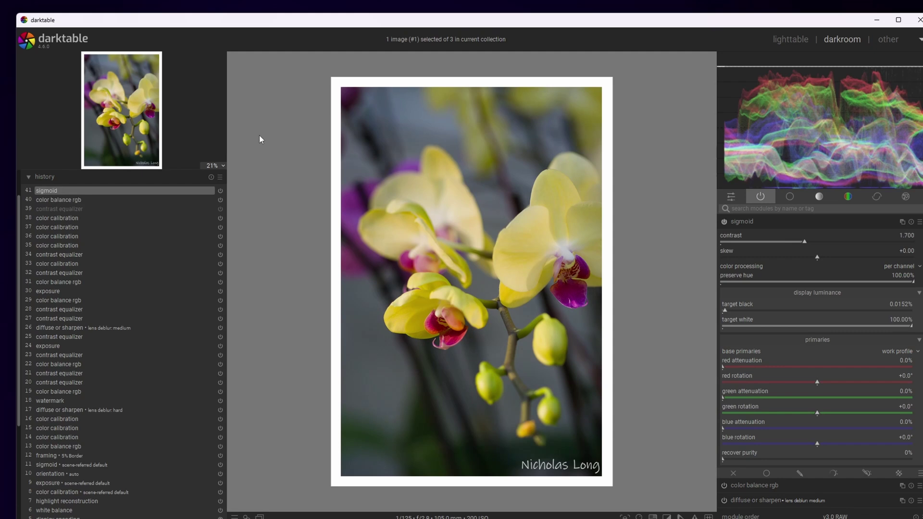
Examine the perceptual saturation grading settings in color balance rgb
{"action": "left_click", "coordinate": [758, 221]}
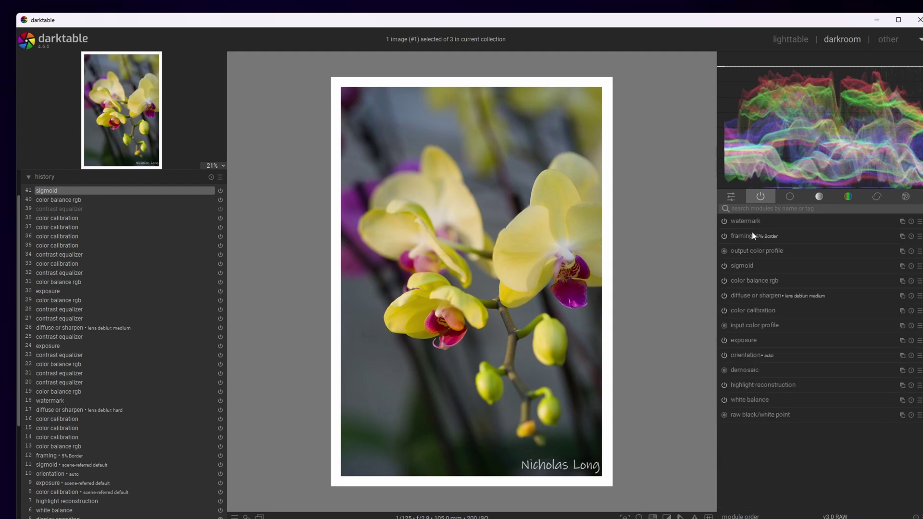
{"action": "left_click", "coordinate": [773, 282]}
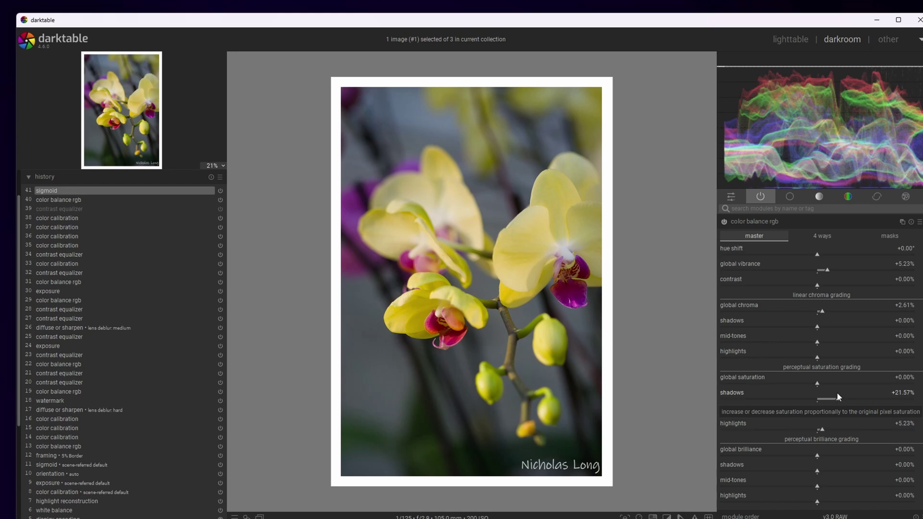
{"action": "left_click", "coordinate": [762, 217]}
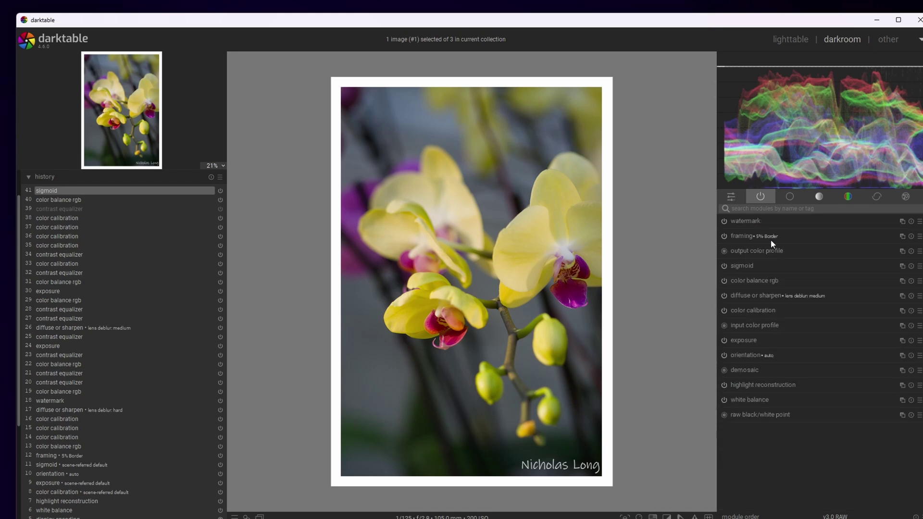
Set the sigmoid contrast to 1.5 and collapse the module
{"action": "left_click", "coordinate": [765, 270]}
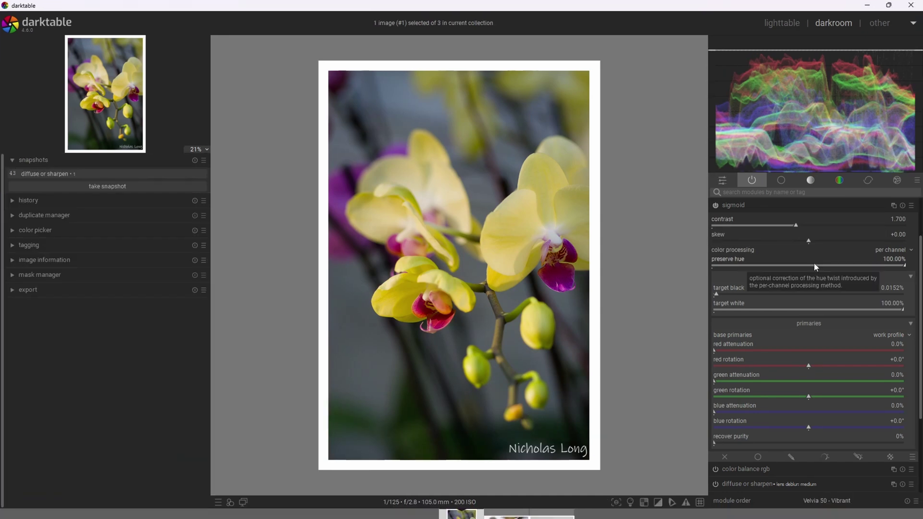
{"action": "right_click", "coordinate": [795, 227]}
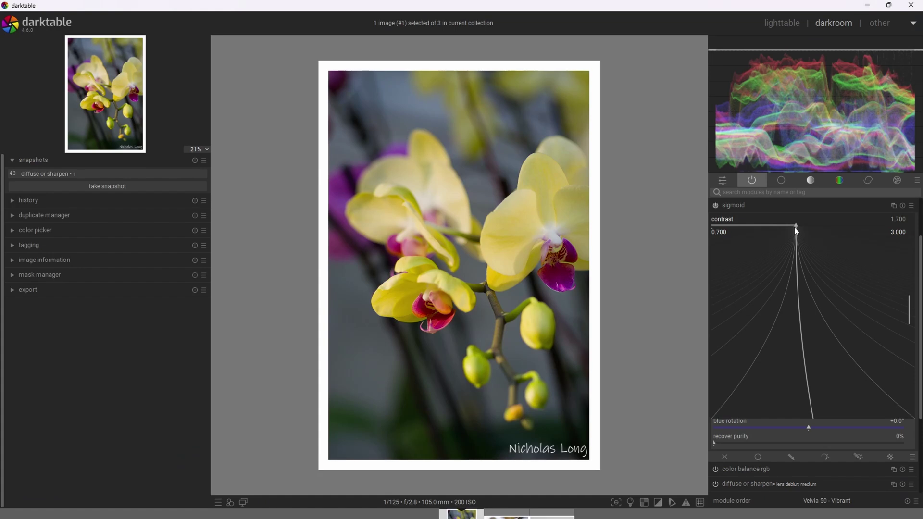
{"action": "type", "text": "1.5"}
{"action": "key", "text": "Return"}
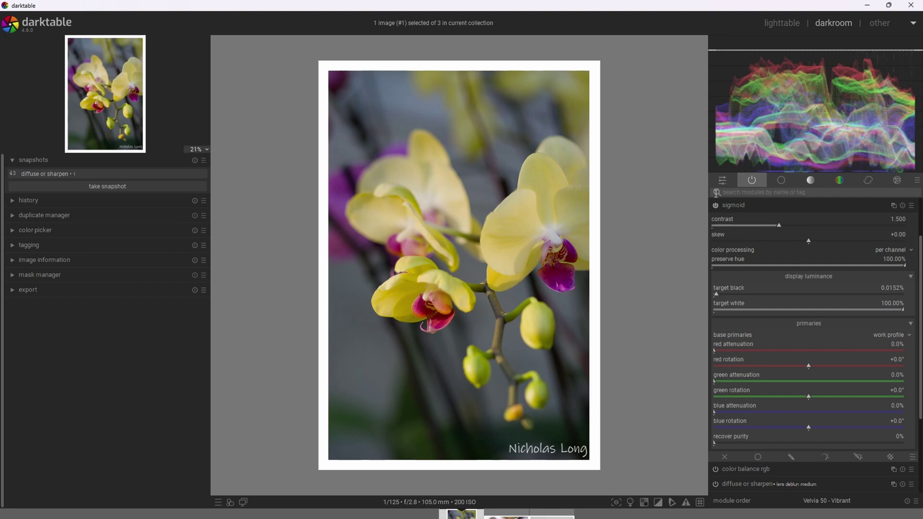
{"action": "left_click", "coordinate": [740, 206]}
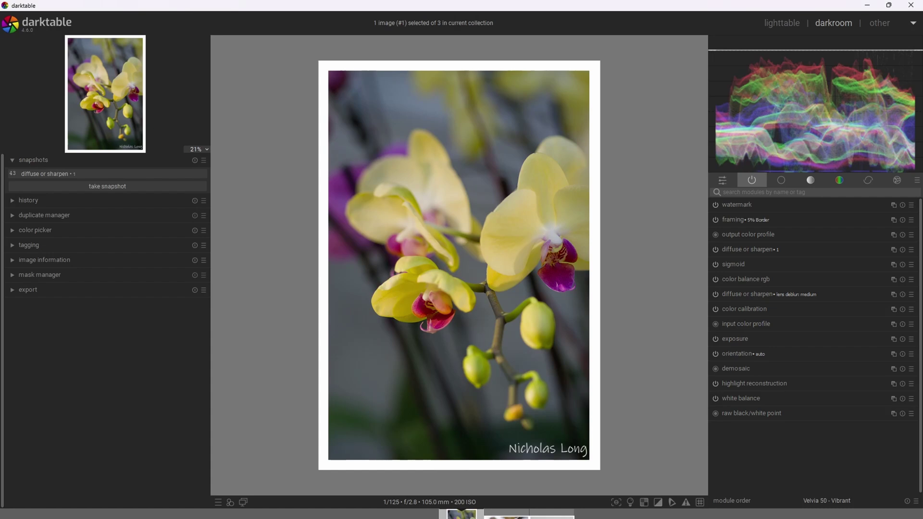
Switch to the browser to read the Contrast Enhancement article's Unsharp Mask explanation, and return to darktable
{"action": "key", "text": "alt+Tab"}
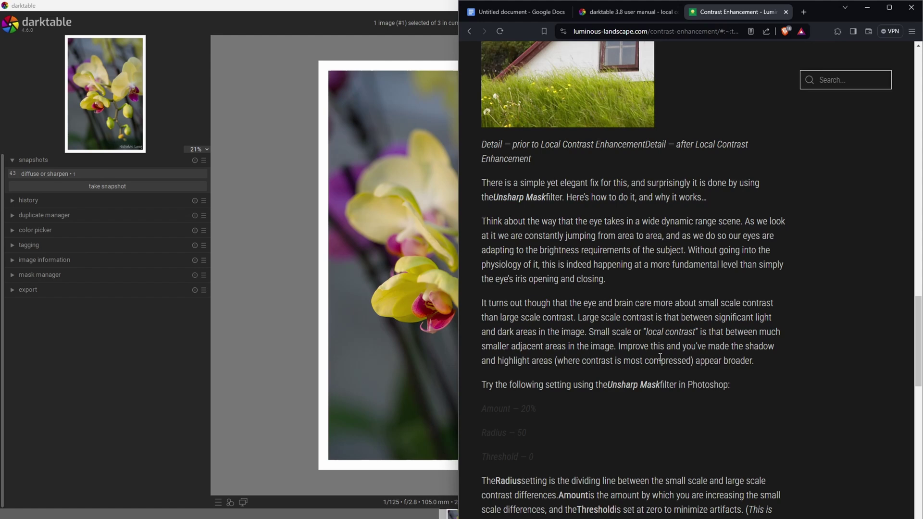
{"action": "left_click", "coordinate": [292, 267]}
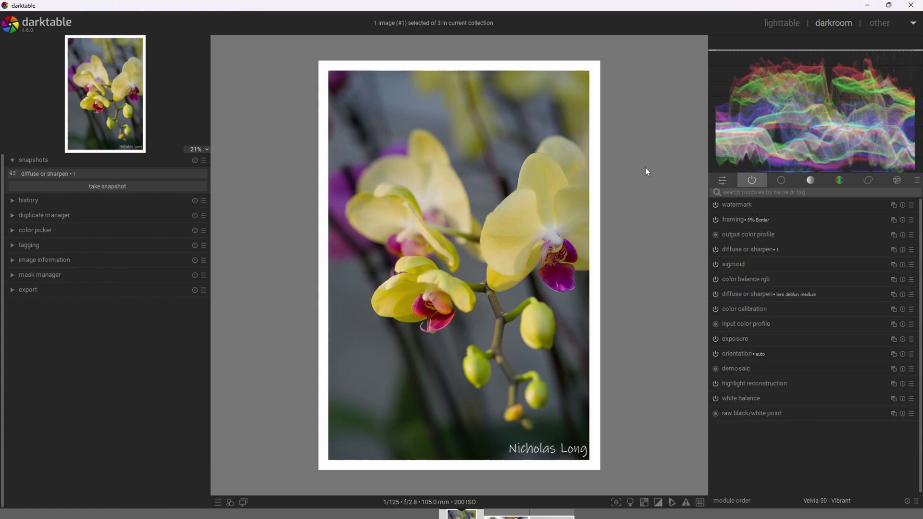
Search the modules for "local", enable local contrast, and compare the image with it off and on
{"action": "left_click", "coordinate": [733, 194]}
{"action": "type", "text": "local"}
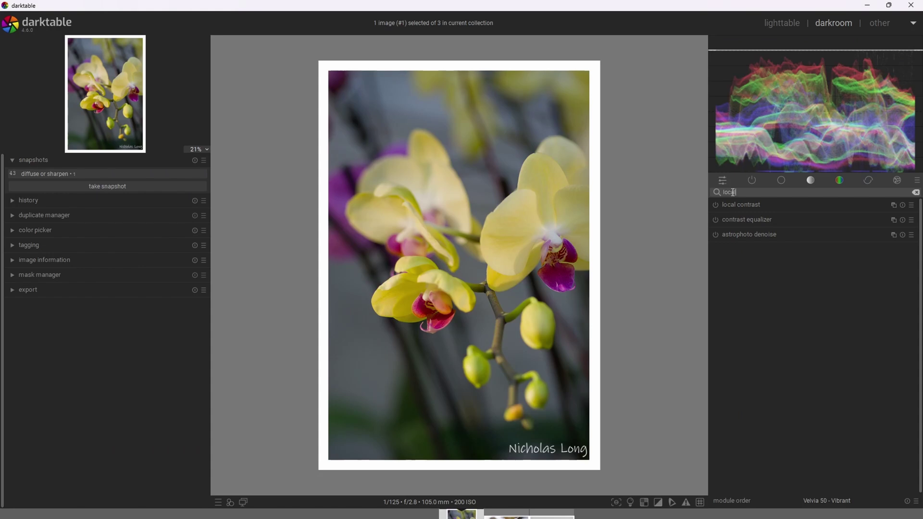
{"action": "left_click", "coordinate": [760, 206]}
{"action": "left_click", "coordinate": [717, 205]}
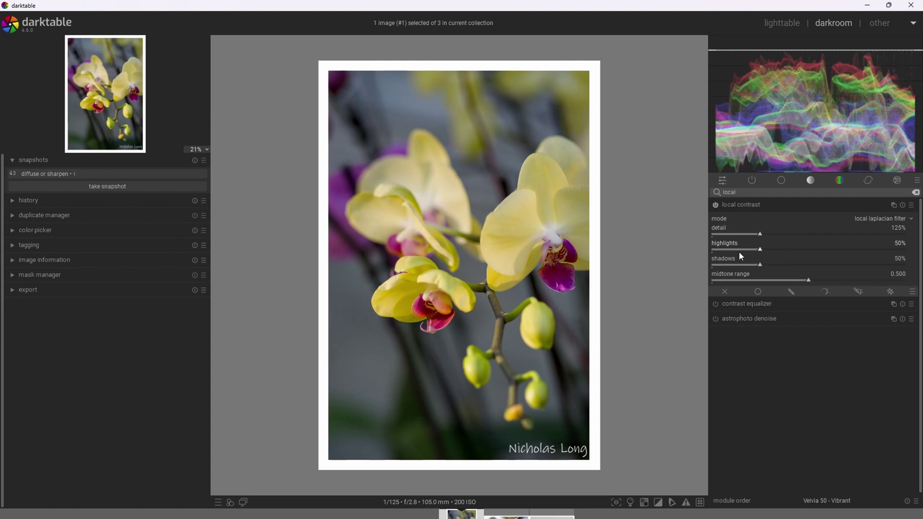
{"action": "left_click", "coordinate": [716, 205]}
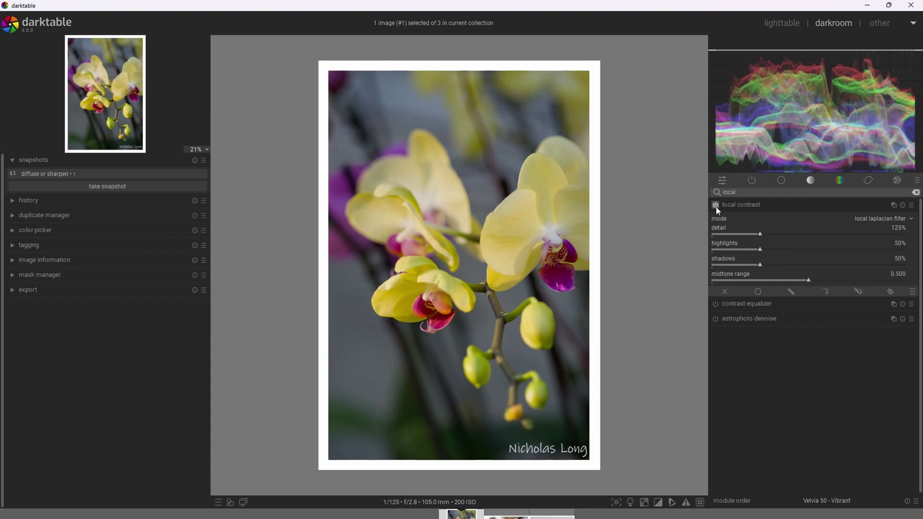
{"action": "left_click", "coordinate": [716, 206]}
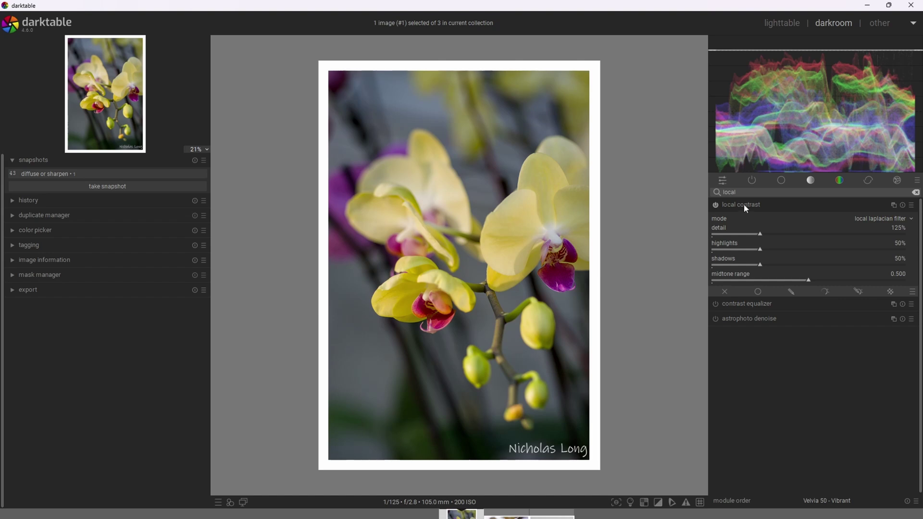
Return to the active modules, collapse local contrast, and check the shadows saturation in color balance rgb
{"action": "left_click", "coordinate": [751, 183]}
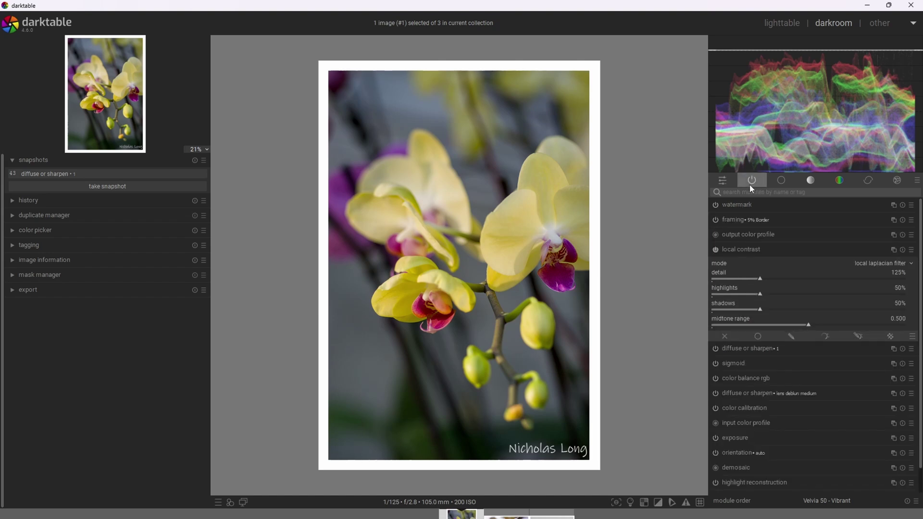
{"action": "left_click", "coordinate": [748, 248]}
{"action": "left_click", "coordinate": [763, 295]}
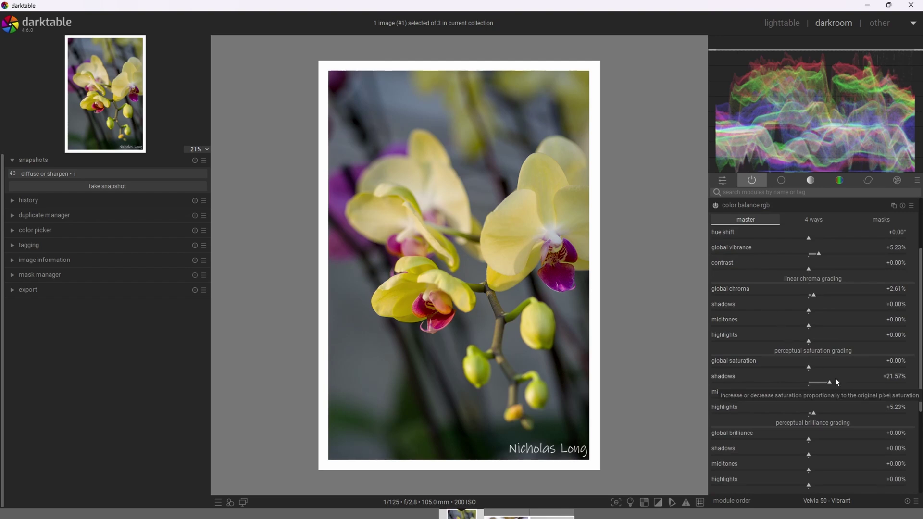
{"action": "left_click", "coordinate": [789, 207]}
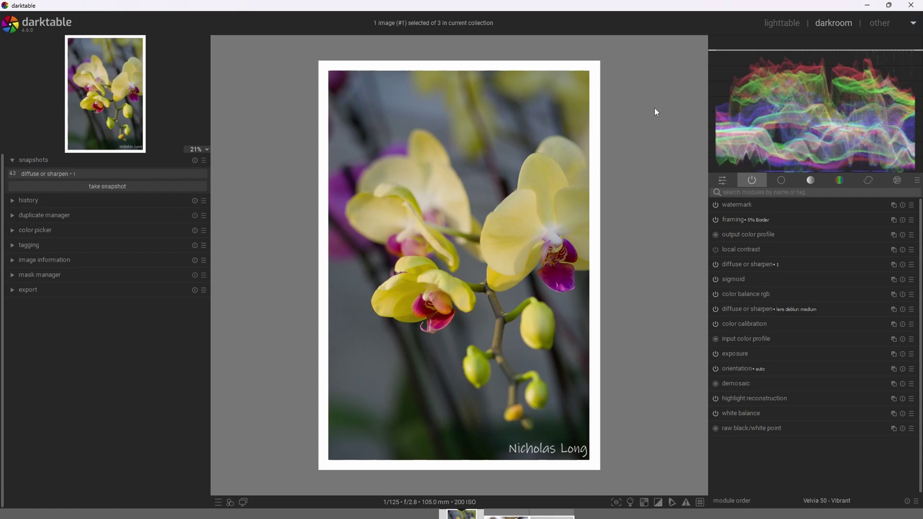
Search the modules for "diff" and apply the local contrast preset to the topmost diffuse or sharpen instance
{"action": "left_click", "coordinate": [745, 190]}
{"action": "type", "text": "diff"}
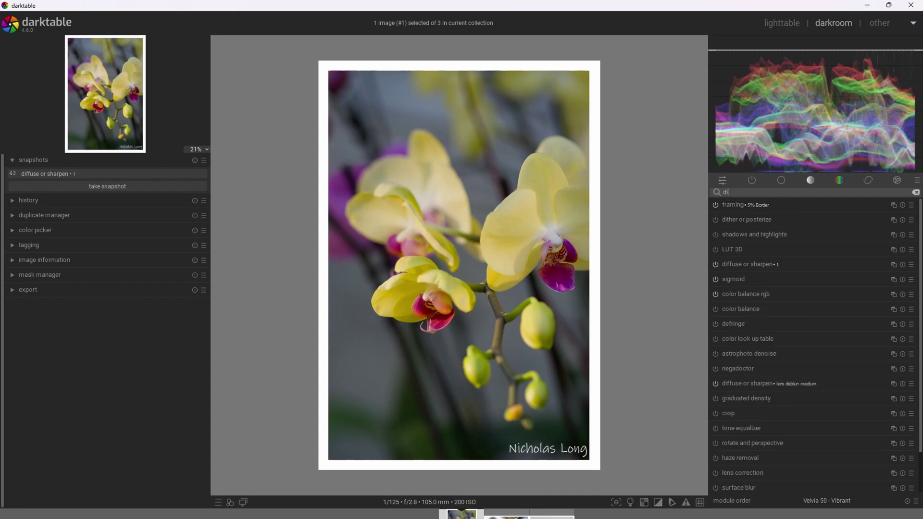
{"action": "left_click", "coordinate": [782, 206]}
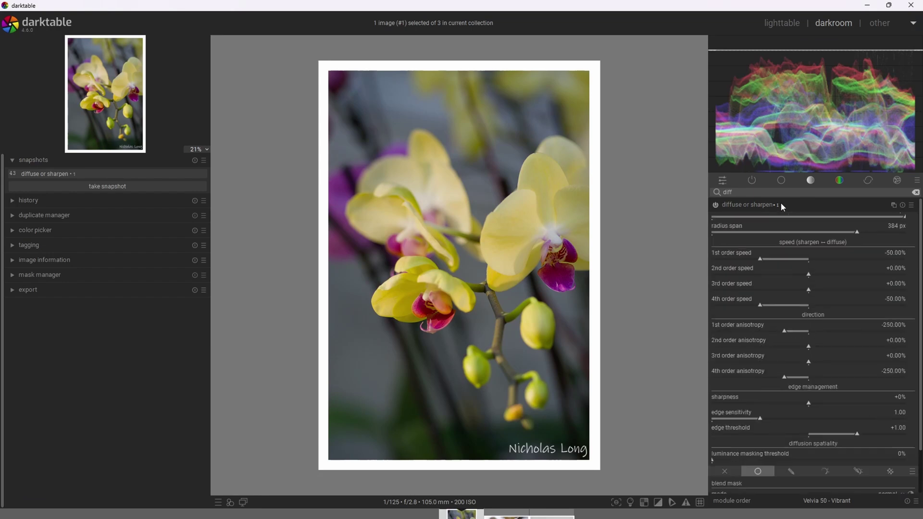
{"action": "left_click", "coordinate": [913, 206]}
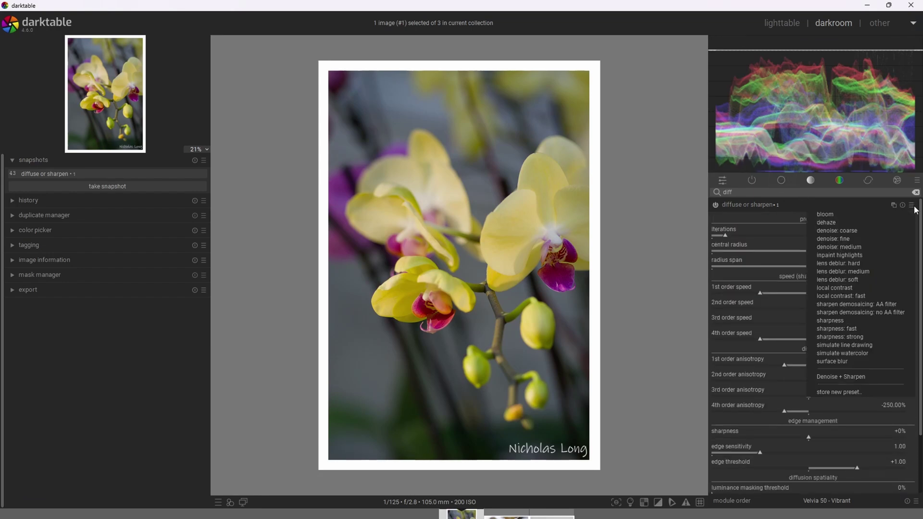
{"action": "left_click", "coordinate": [850, 287]}
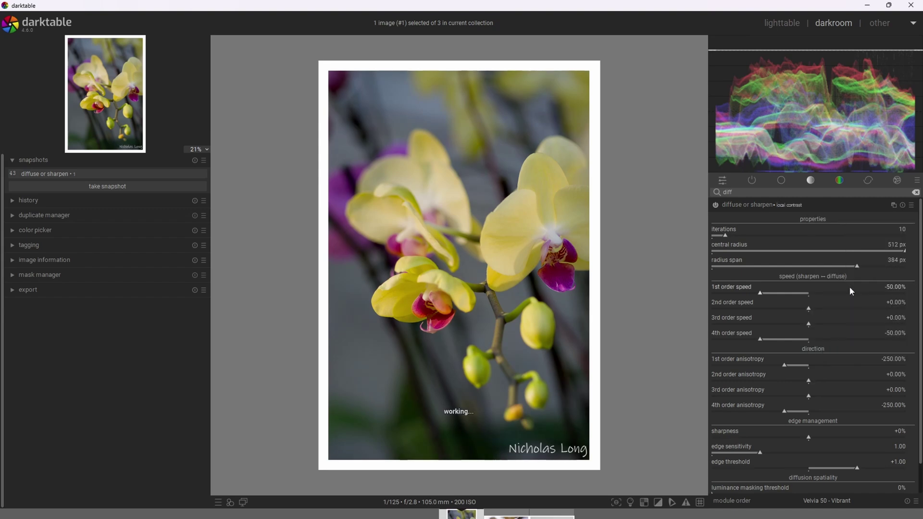
{"action": "left_click", "coordinate": [745, 200]}
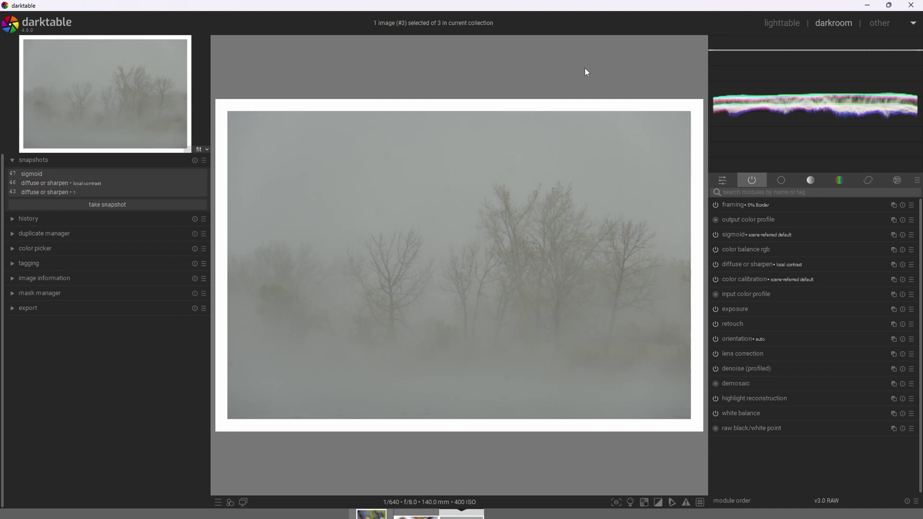
Set the exposure to +1.300 EV in the exposure module and collapse the module
{"action": "mouse_move", "coordinate": [820, 53]}
{"action": "left_click", "coordinate": [783, 247]}
{"action": "left_click", "coordinate": [753, 310]}
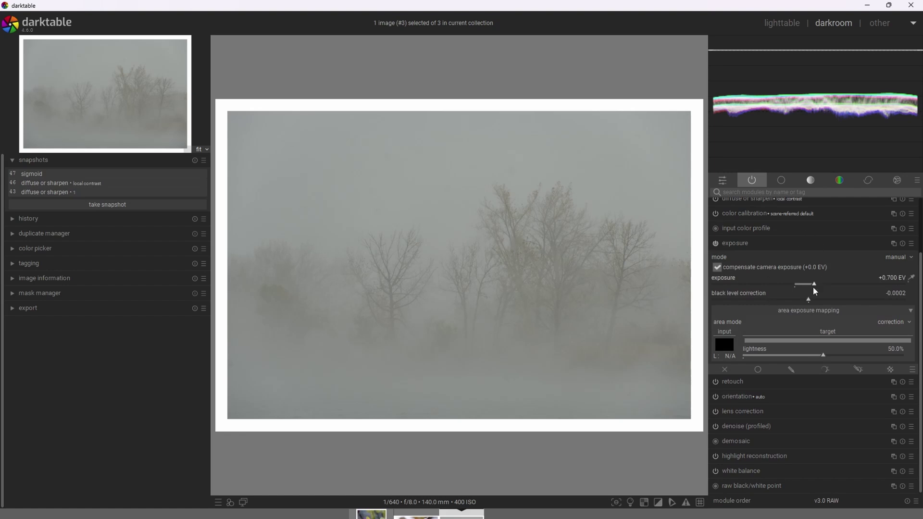
{"action": "left_click_drag", "start_coordinate": [815, 289], "coordinate": [831, 286]}
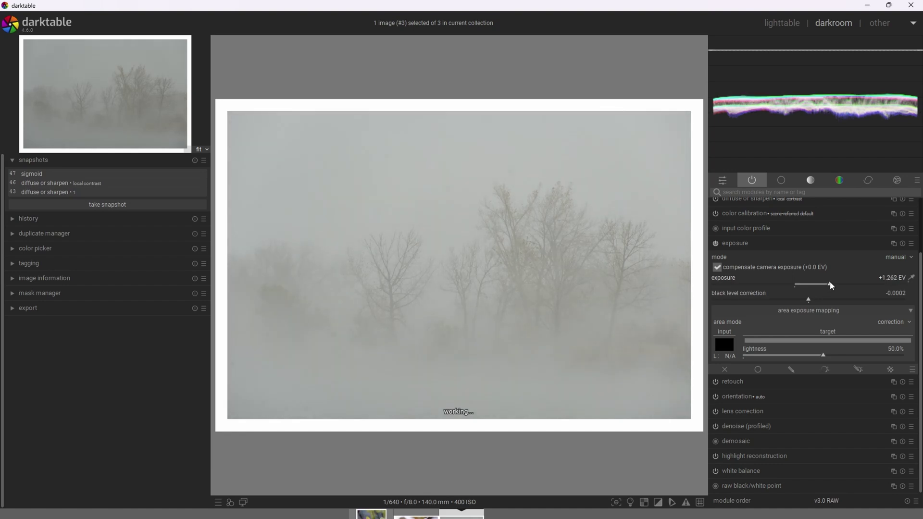
{"action": "right_click", "coordinate": [830, 285]}
{"action": "type", "text": "1.4"}
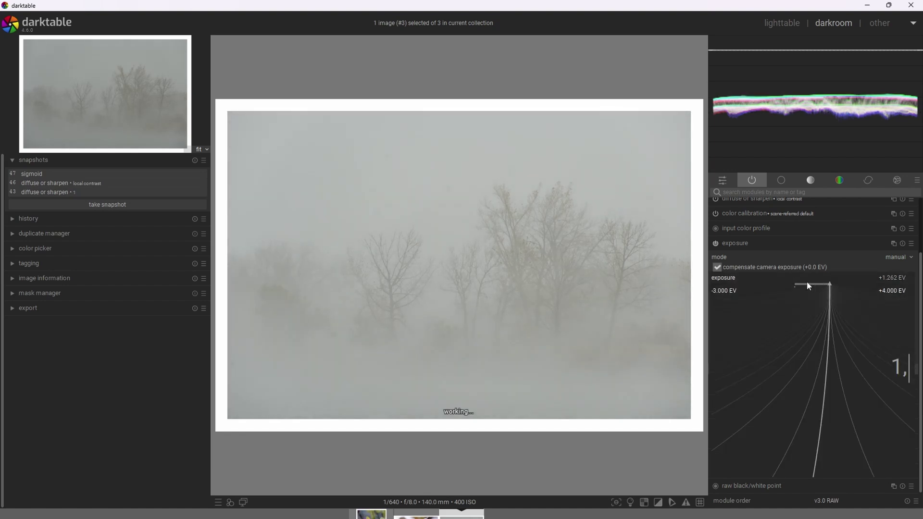
{"action": "key", "text": "BackSpace"}
{"action": "type", "text": "3"}
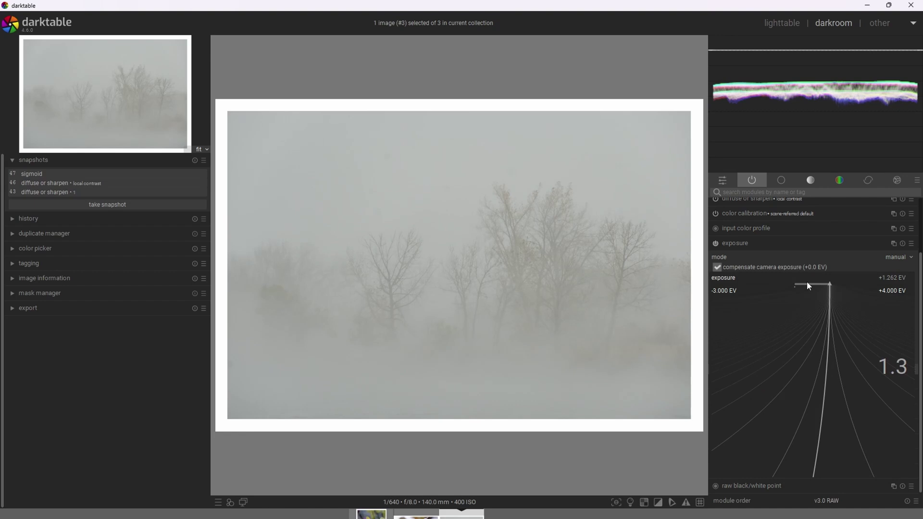
{"action": "key", "text": "Return"}
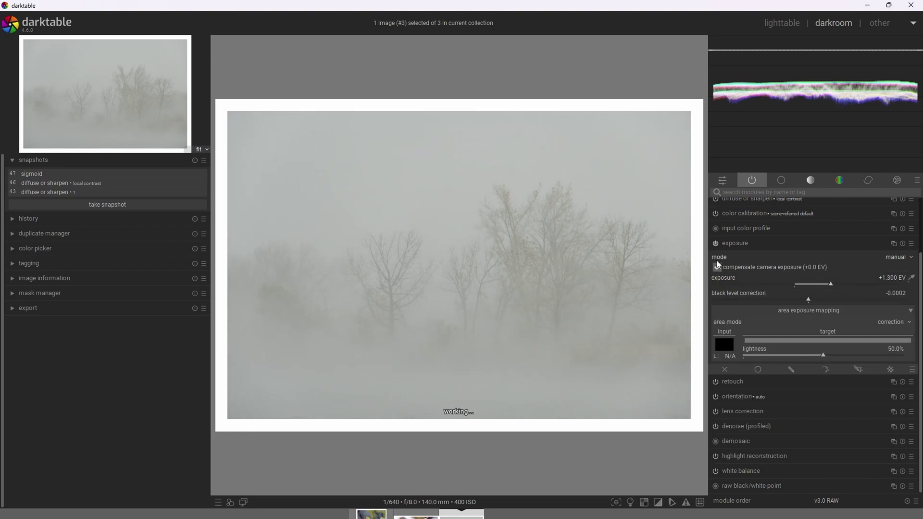
{"action": "left_click", "coordinate": [755, 241]}
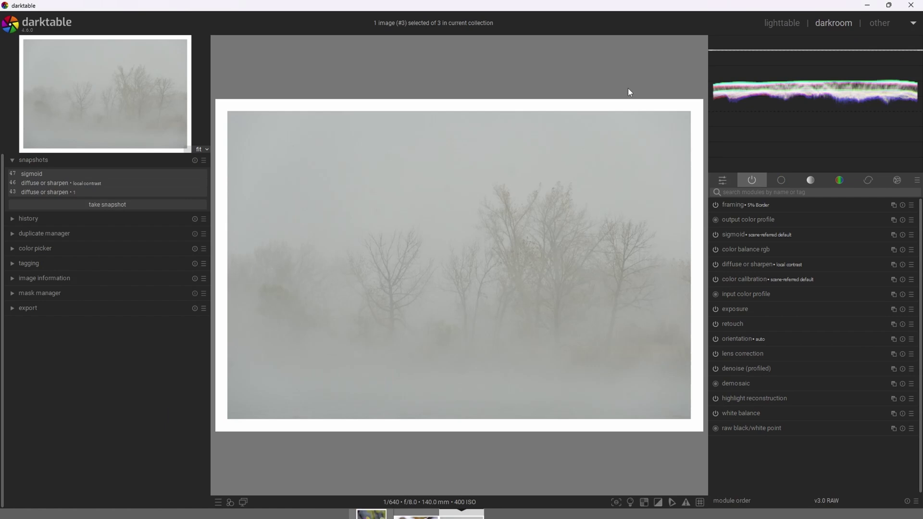
In color balance rgb, set the perceptual brilliance of the shadows to about -32.67% and of the highlights to about +12.87%
{"action": "left_click", "coordinate": [784, 250]}
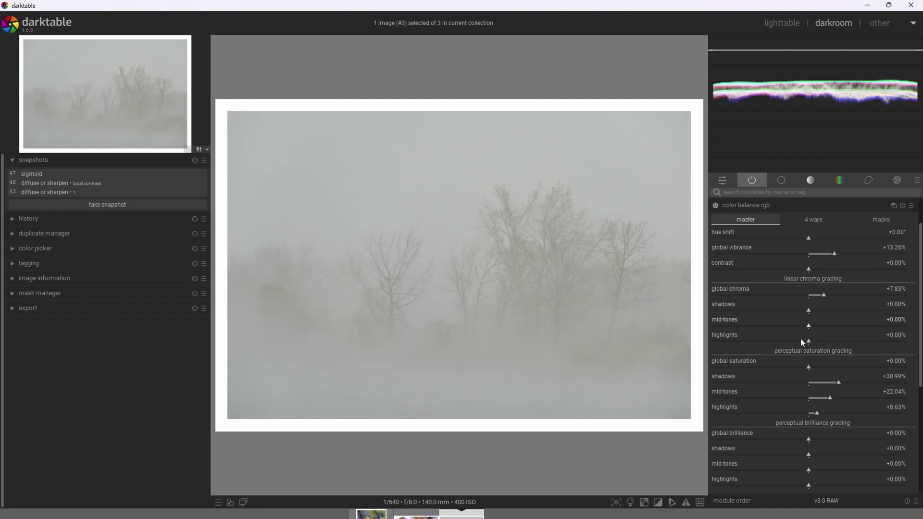
{"action": "left_click_drag", "start_coordinate": [810, 402], "coordinate": [817, 403]}
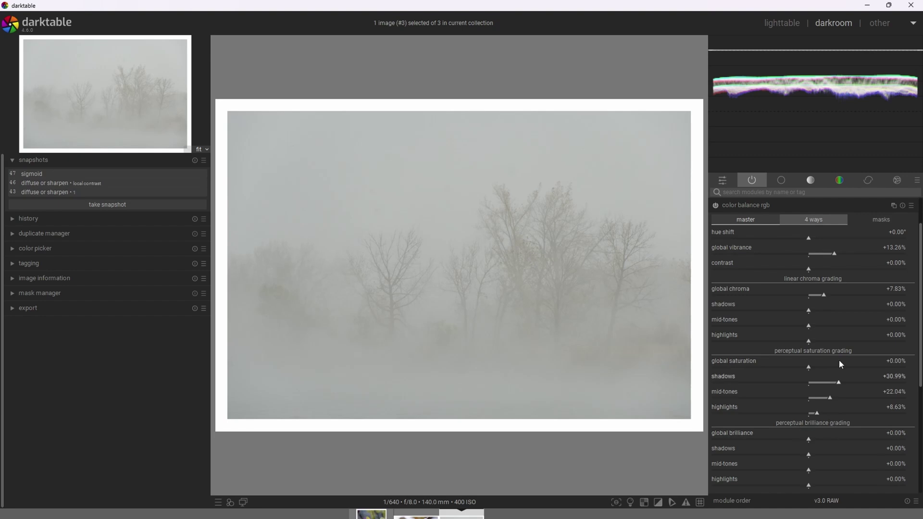
{"action": "mouse_move", "coordinate": [829, 115]}
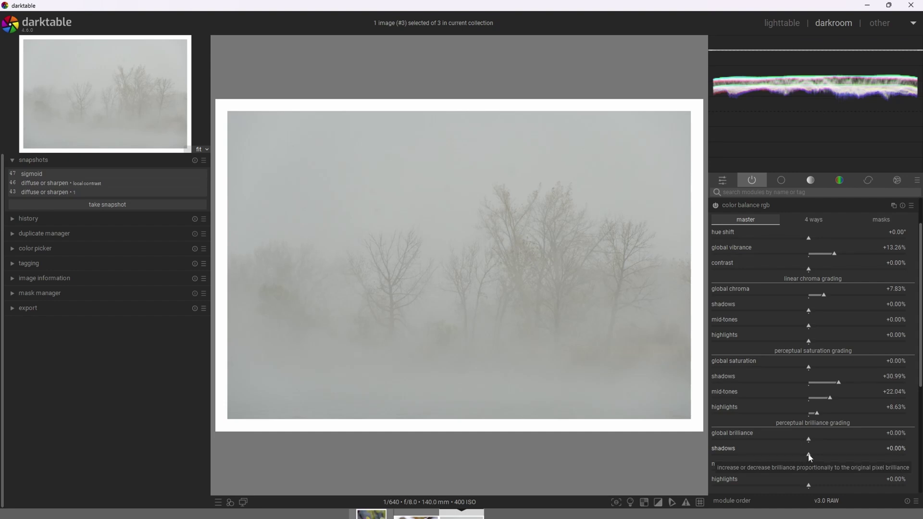
{"action": "left_click_drag", "start_coordinate": [810, 456], "coordinate": [779, 457]}
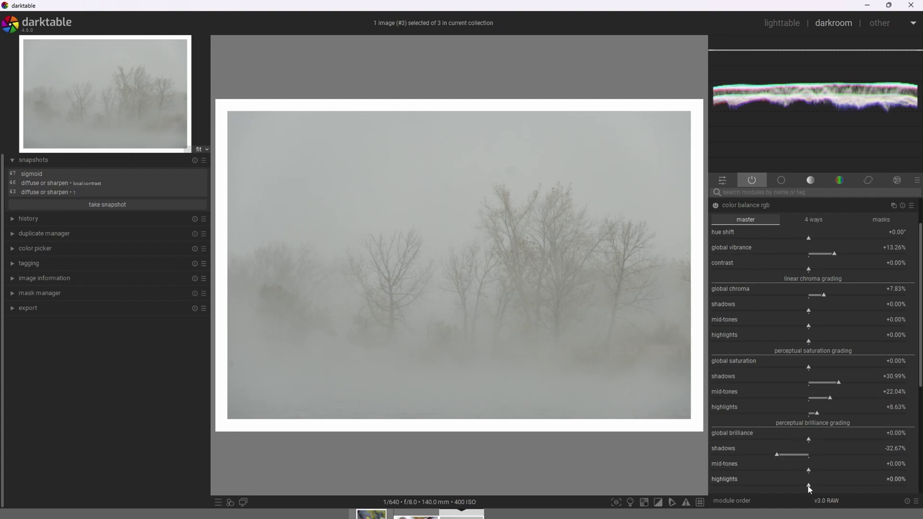
{"action": "left_click_drag", "start_coordinate": [810, 488], "coordinate": [820, 487]}
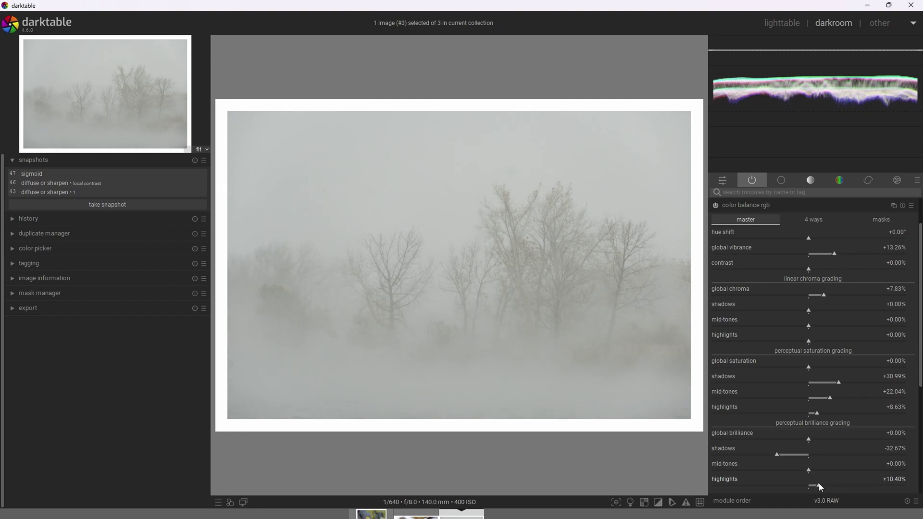
{"action": "left_click_drag", "start_coordinate": [821, 482], "coordinate": [822, 485]}
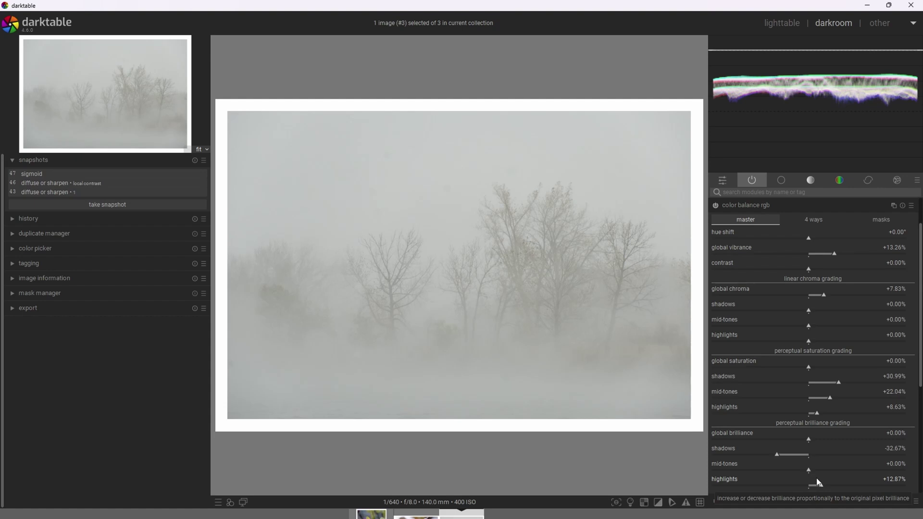
Switch to the photo of the snow-covered autumn leaves, search the modules for "contr" and open the contrast equalizer's luma curve
{"action": "key", "text": "BackSpace"}
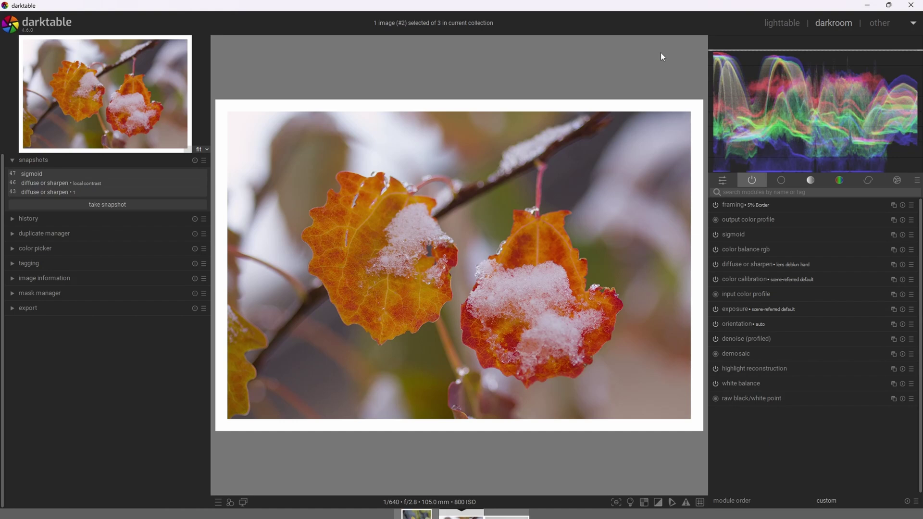
{"action": "left_click", "coordinate": [788, 192]}
{"action": "type", "text": "contr"}
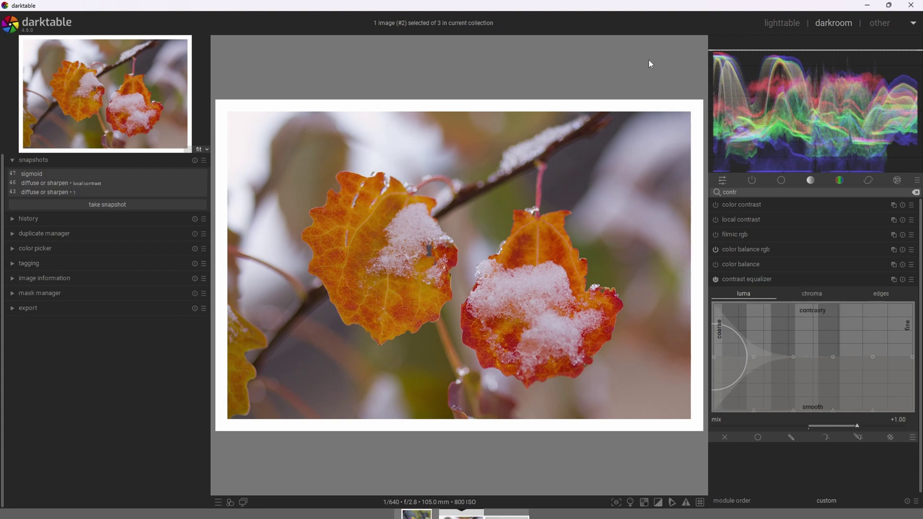
{"action": "left_click", "coordinate": [792, 292]}
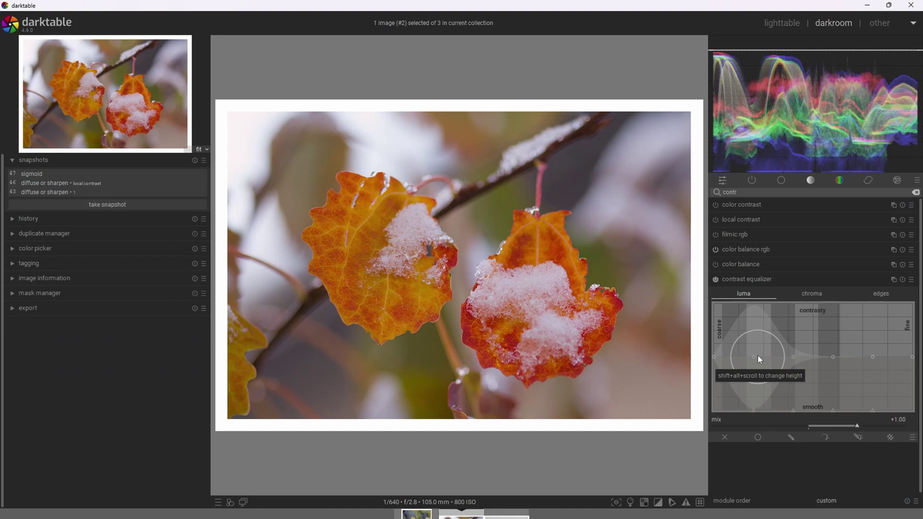
Adjust the radius of influence on the contrast equalizer's luma curve and try a slight lift of its third node
{"action": "scroll", "coordinate": [758, 356], "scroll_direction": "down", "scroll_amount": 4}
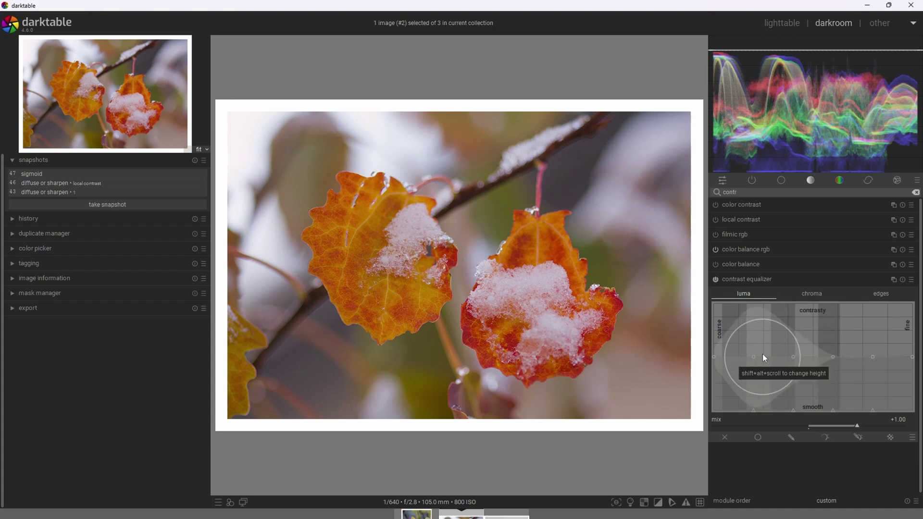
{"action": "scroll", "coordinate": [769, 356], "scroll_direction": "down", "scroll_amount": 5}
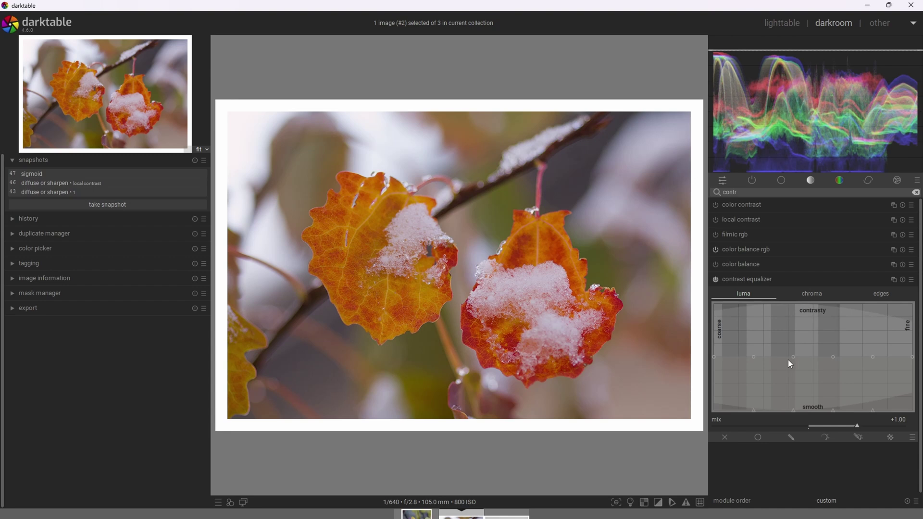
{"action": "left_click_drag", "start_coordinate": [793, 357], "coordinate": [792, 354]}
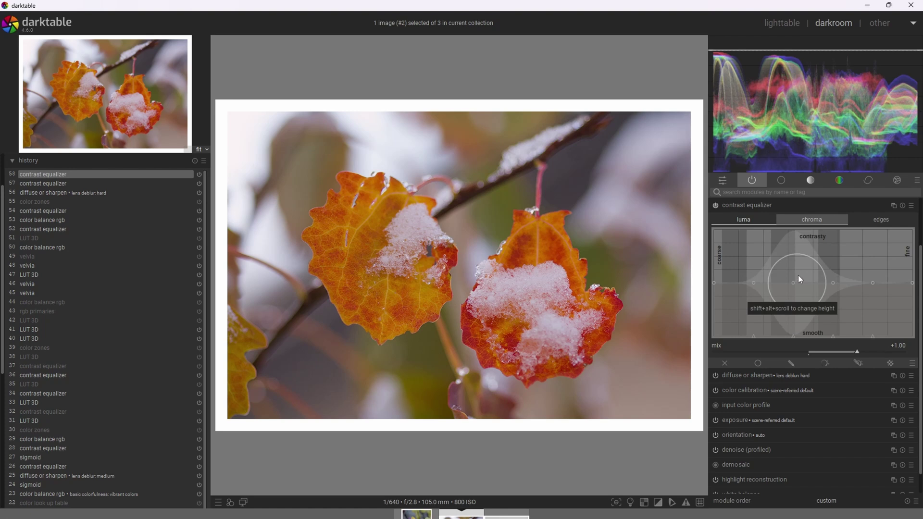
{"action": "scroll", "coordinate": [799, 275], "scroll_direction": "up", "scroll_amount": 2}
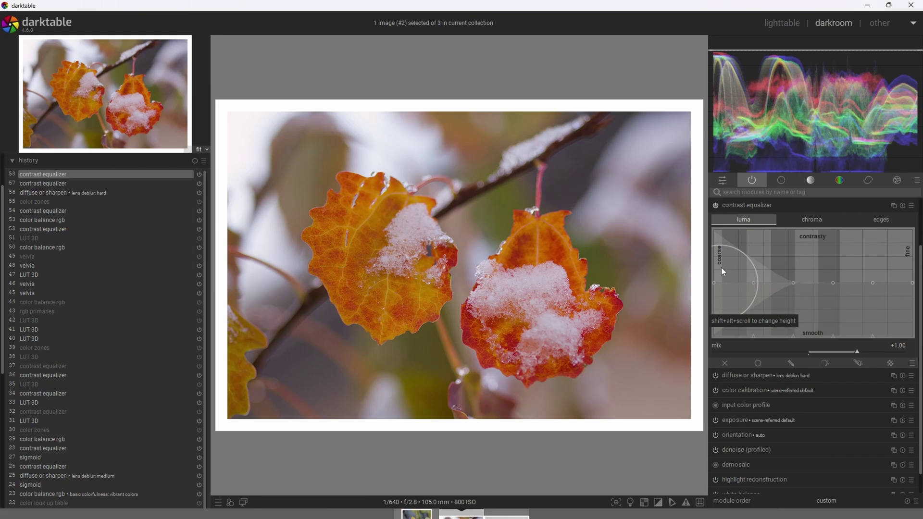
Raise the coarse end and slightly lift the fine end of the luma curve, and compare the photo with the contrast equalizer off and on
{"action": "left_click_drag", "start_coordinate": [714, 282], "coordinate": [715, 265]}
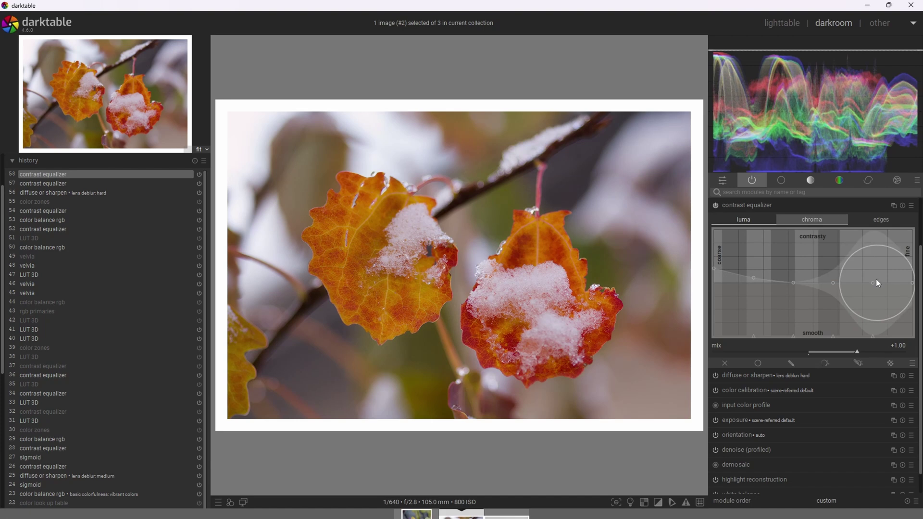
{"action": "left_click_drag", "start_coordinate": [870, 281], "coordinate": [867, 272]}
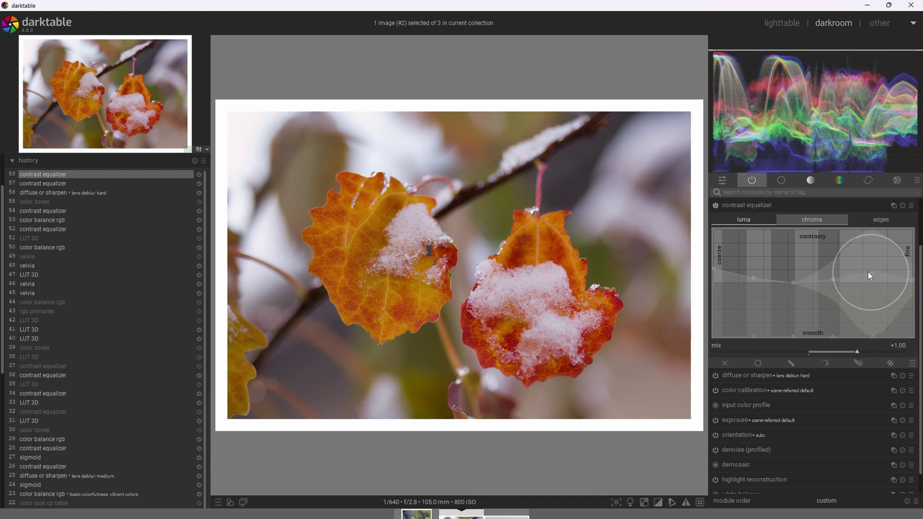
{"action": "left_click", "coordinate": [716, 206]}
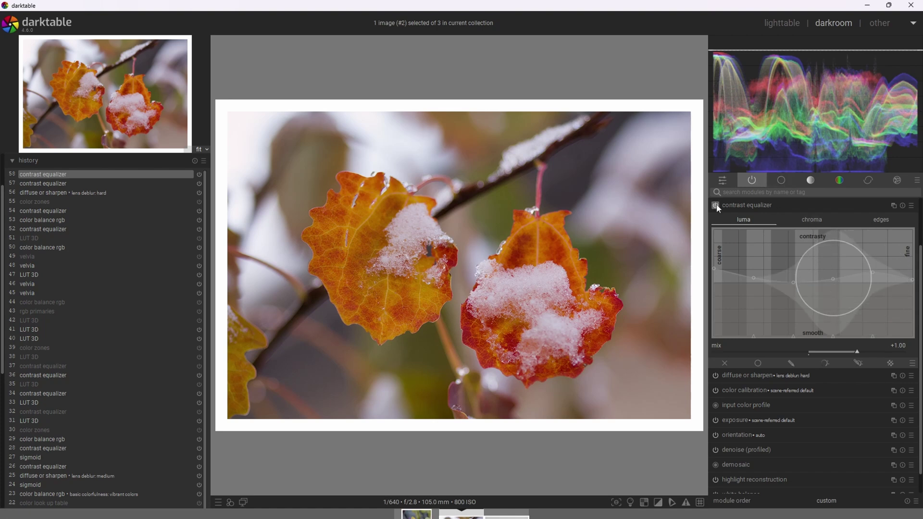
{"action": "left_click", "coordinate": [715, 206]}
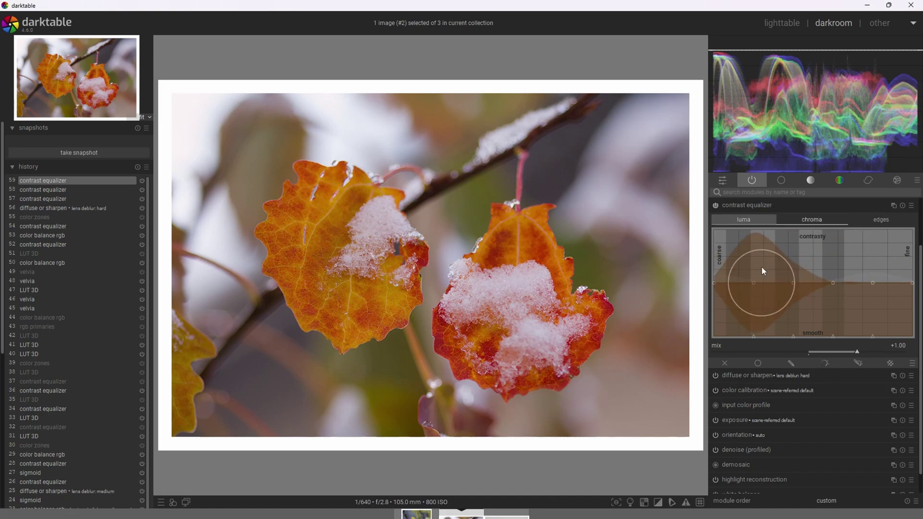
Slightly raise the coarsest node of the contrast equalizer's chroma curve
{"action": "left_click_drag", "start_coordinate": [715, 282], "coordinate": [715, 272]}
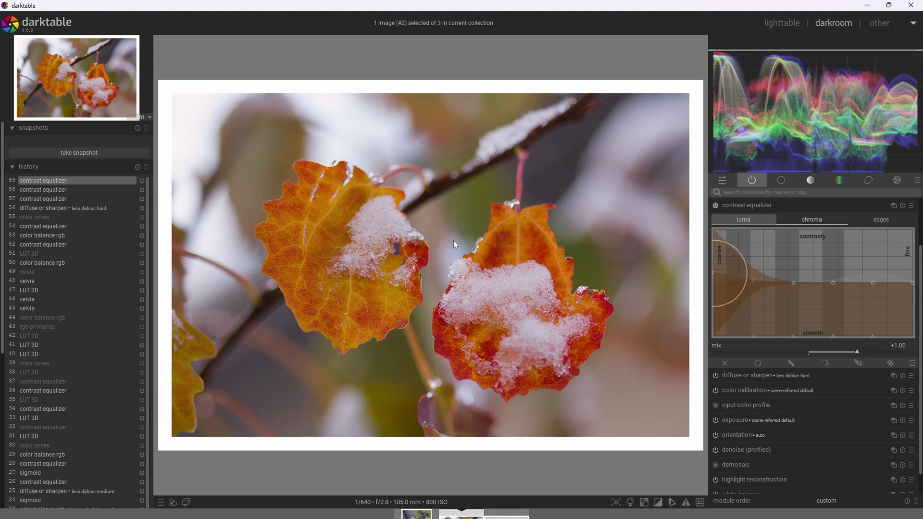